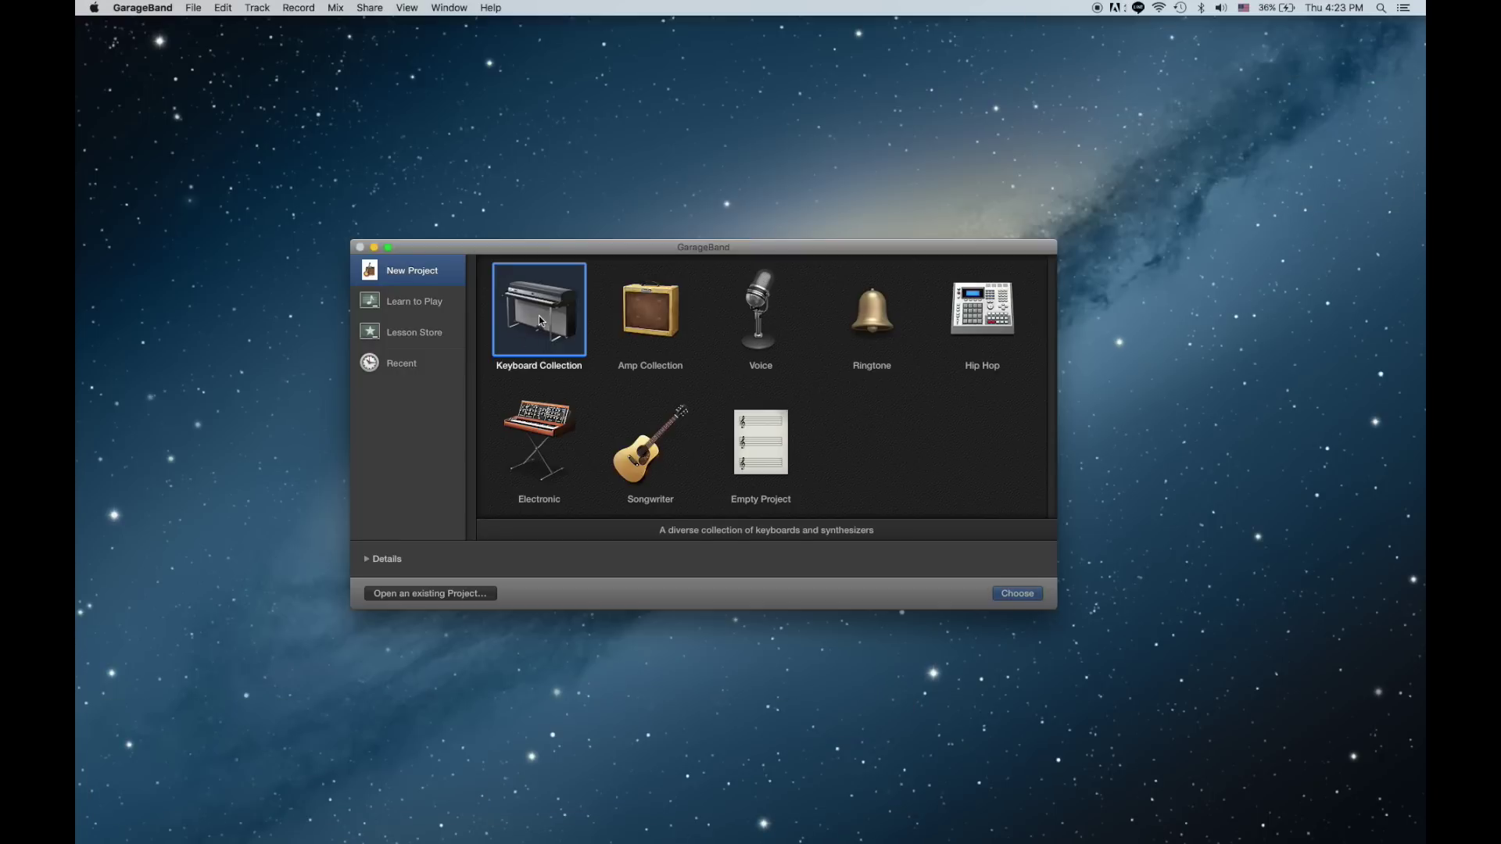
# - Create a new Keyboard Collection project and show the on-screen keyboard for the Steinway Grand Piano track
pyautogui.doubleClick(539, 320)
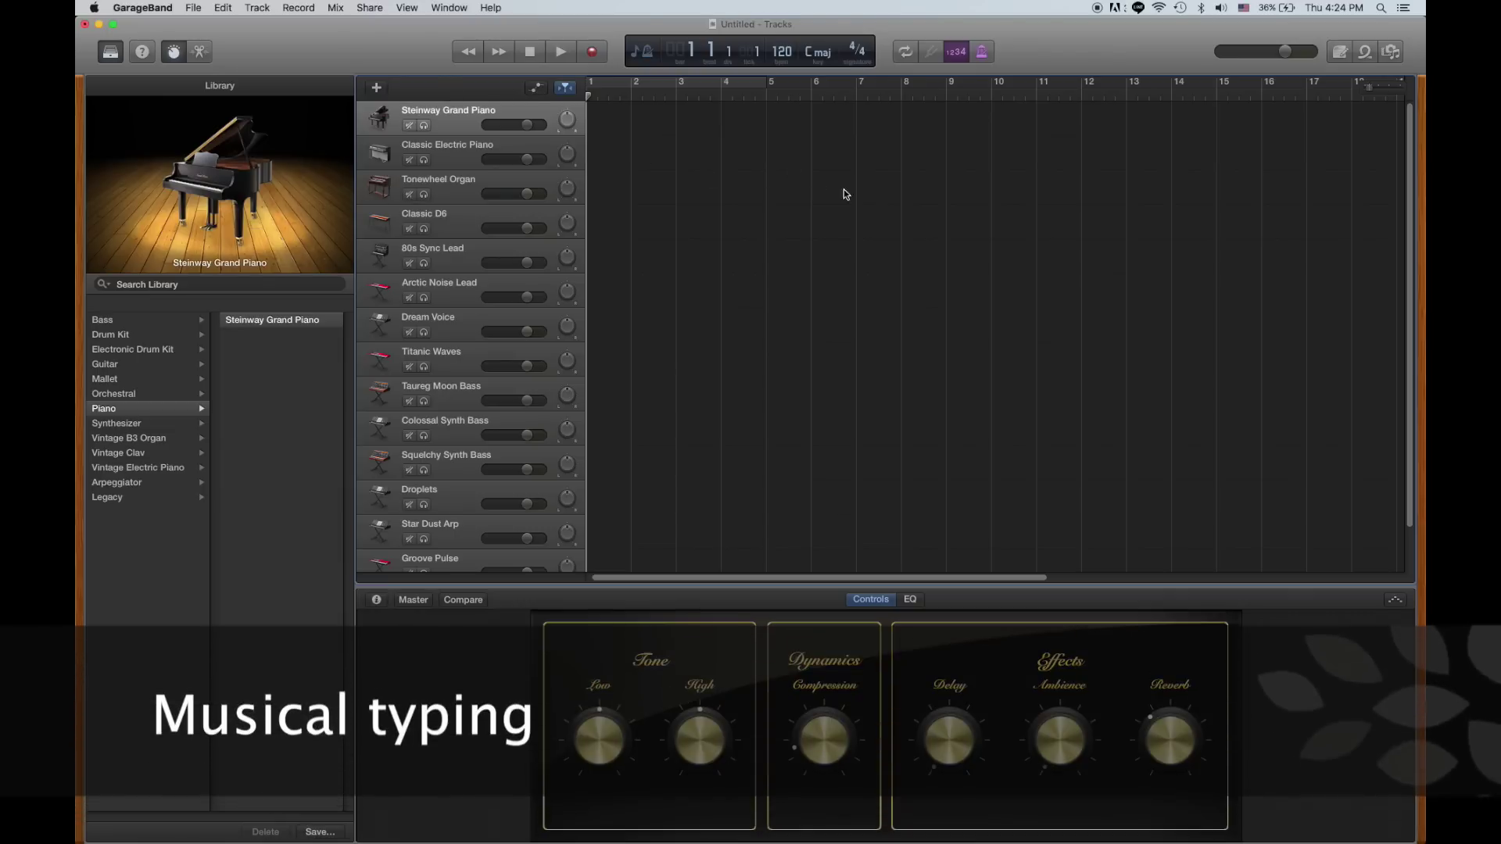
pyautogui.click(455, 9)
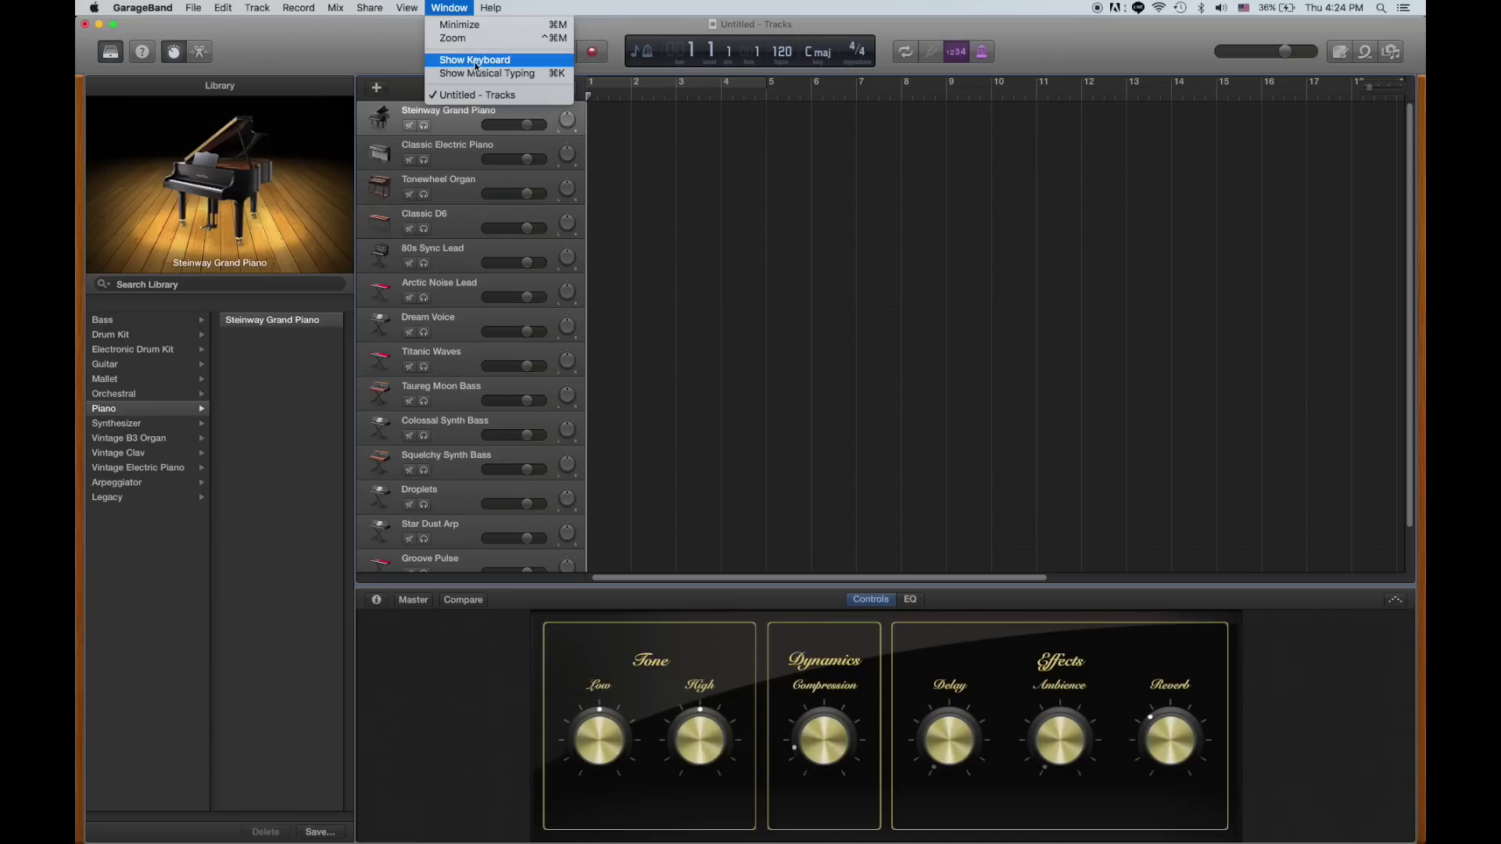
pyautogui.click(479, 67)
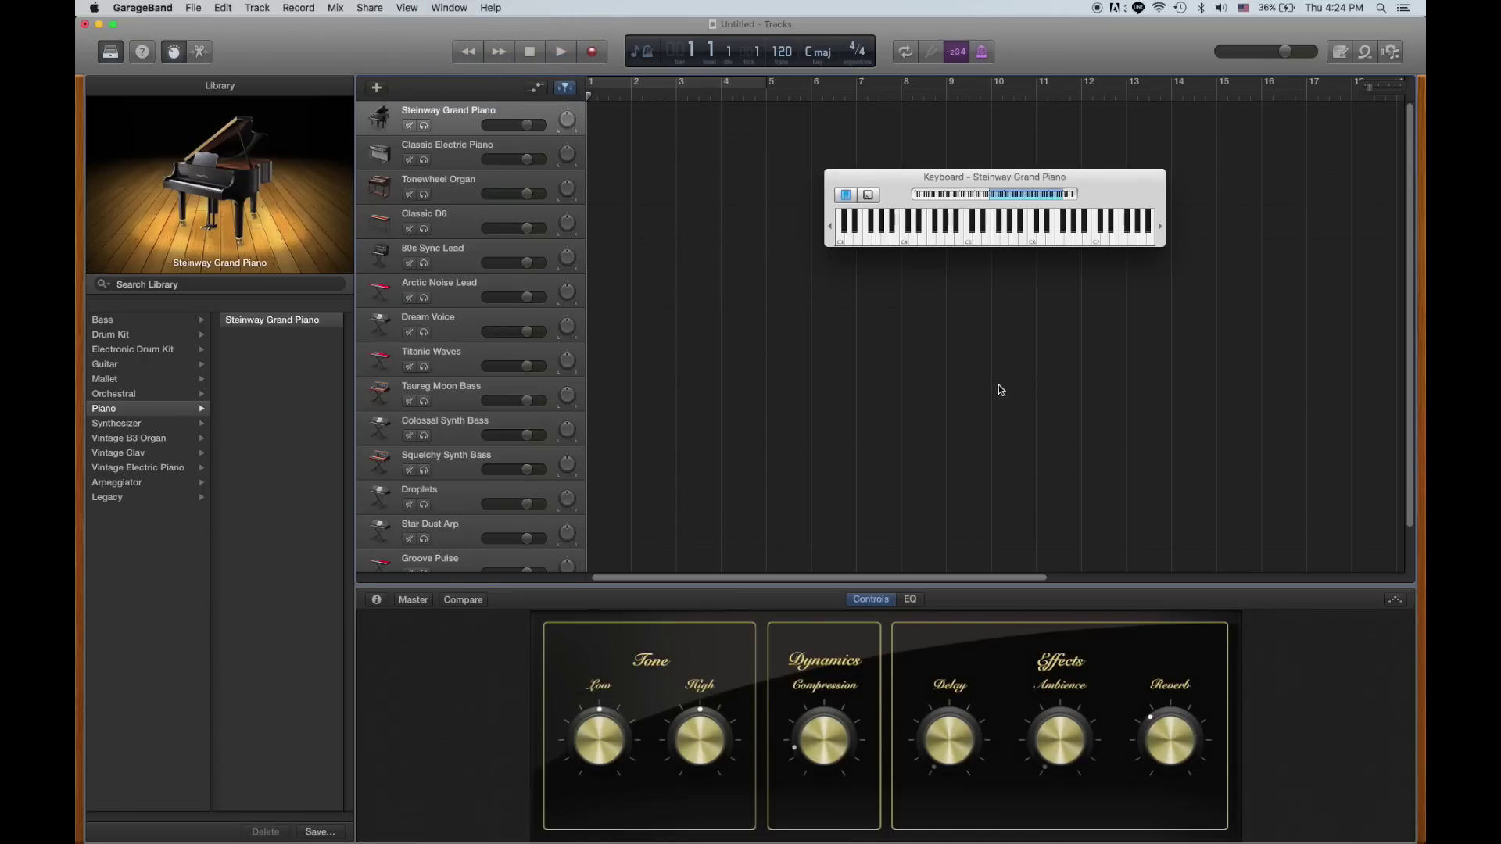
# - Play a series of test notes across the on-screen piano keyboard to hear the Steinway Grand Piano
pyautogui.click(950, 242)
pyautogui.click(928, 246)
pyautogui.click(910, 243)
pyautogui.click(884, 246)
pyautogui.click(848, 246)
pyautogui.click(1032, 235)
pyautogui.click(979, 241)
pyautogui.click(923, 238)
pyautogui.click(903, 239)
# - Switch to Musical Typing and play the test notes C, G and E on the Steinway Grand Piano
pyautogui.click(461, 11)
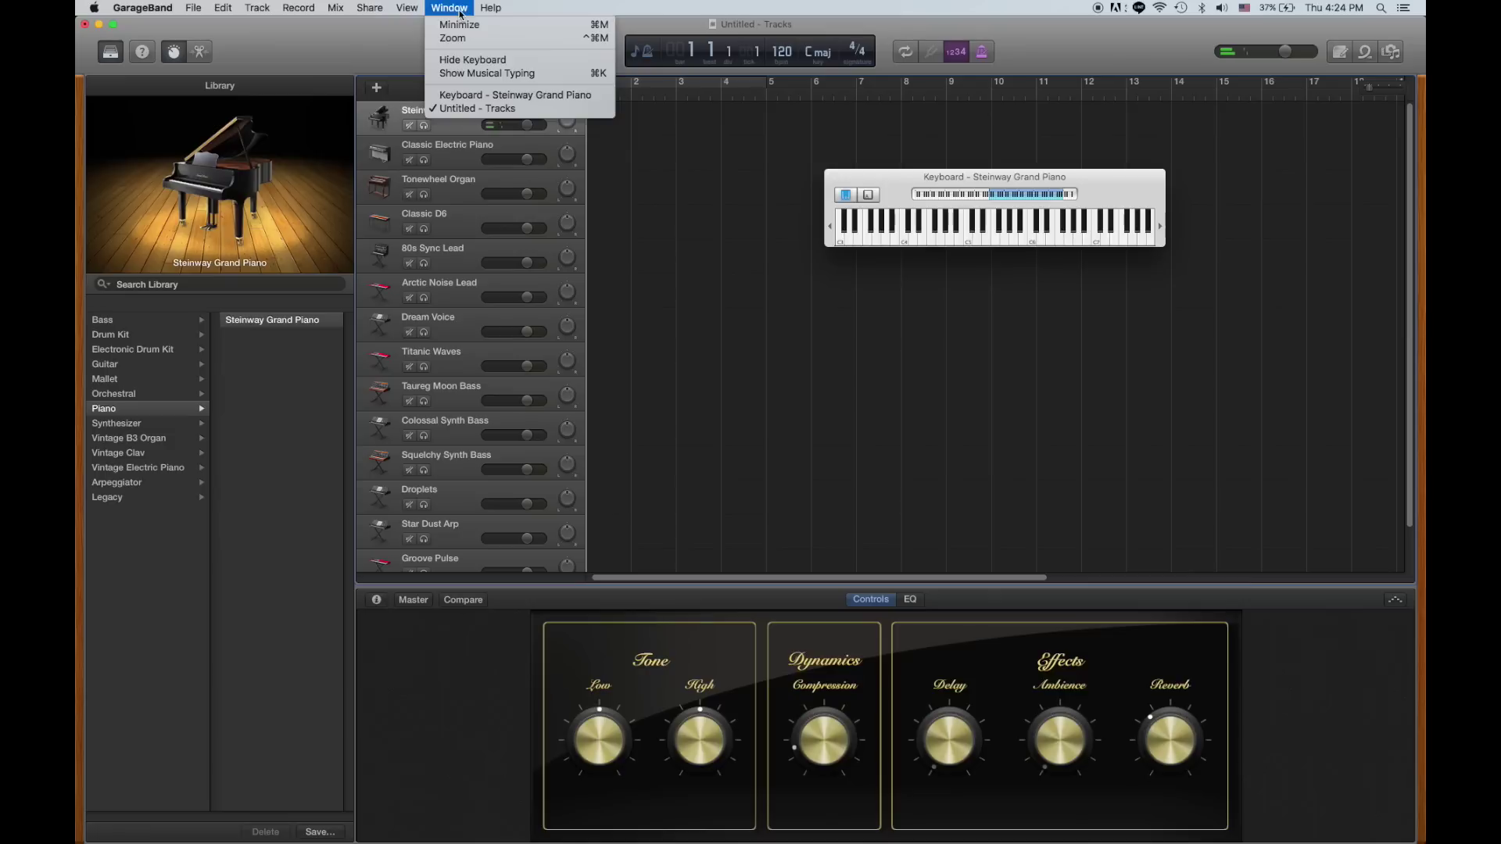
pyautogui.click(492, 74)
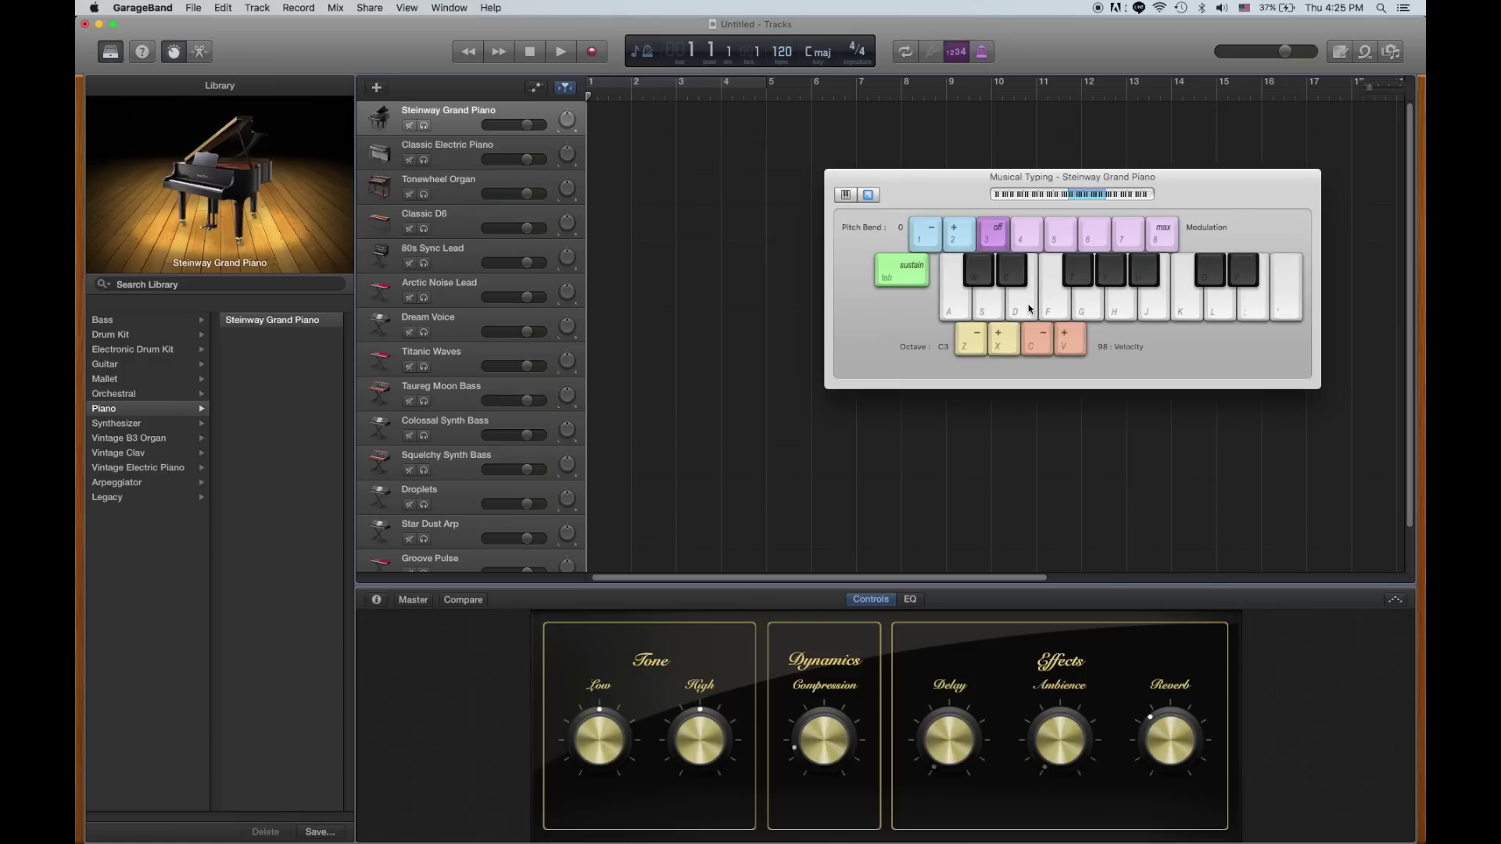
pyautogui.press('a')
pyautogui.press('a')
pyautogui.press('g')
pyautogui.press('d')
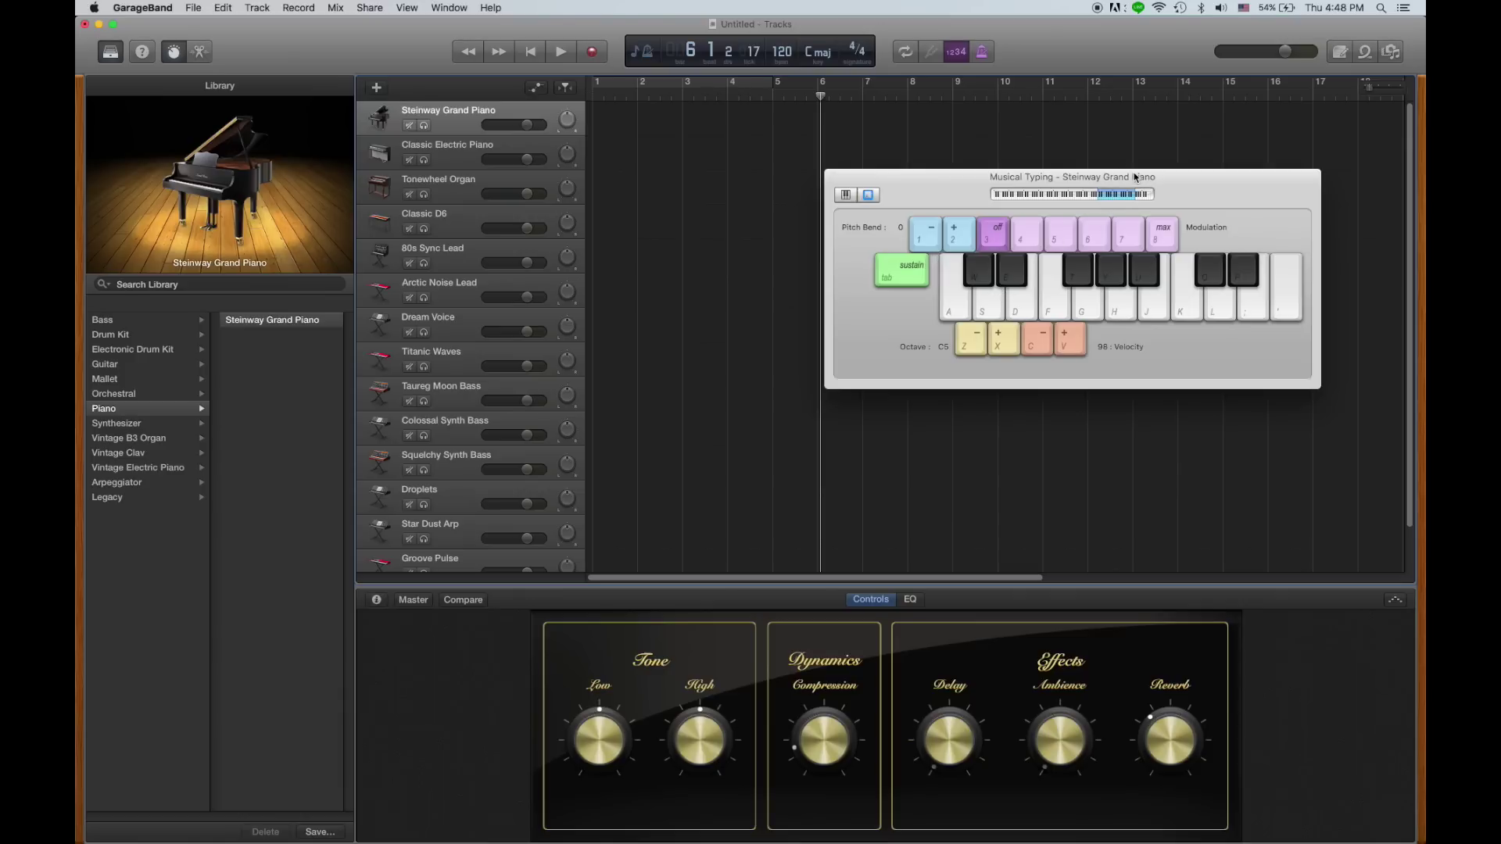
# - Lower the Musical Typing octave to C1 and play a low C note
pyautogui.click(1106, 195)
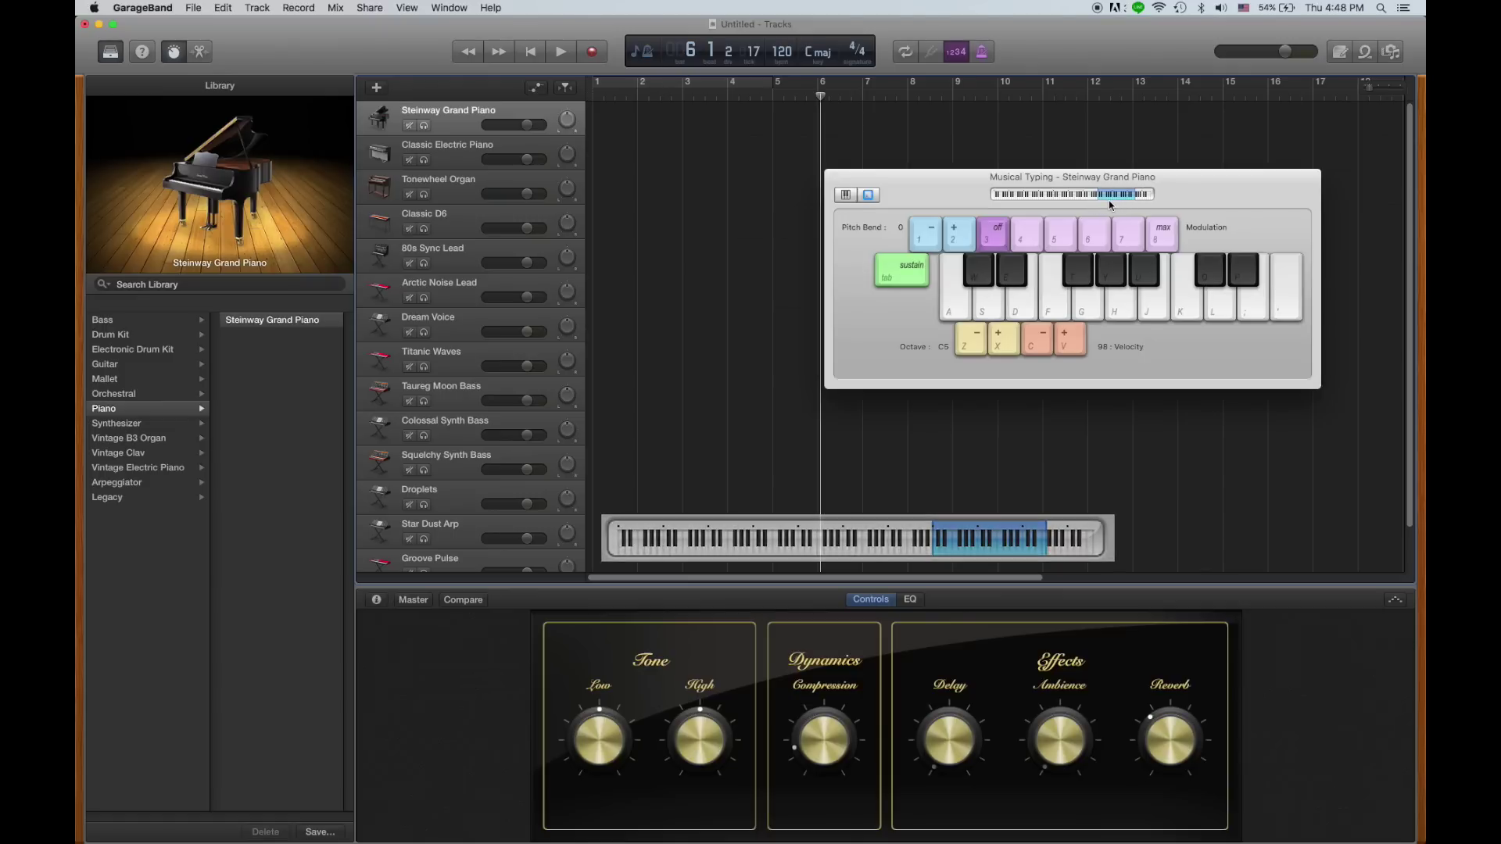
pyautogui.press('z')
pyautogui.press('z')
pyautogui.press('z')
pyautogui.press('z')
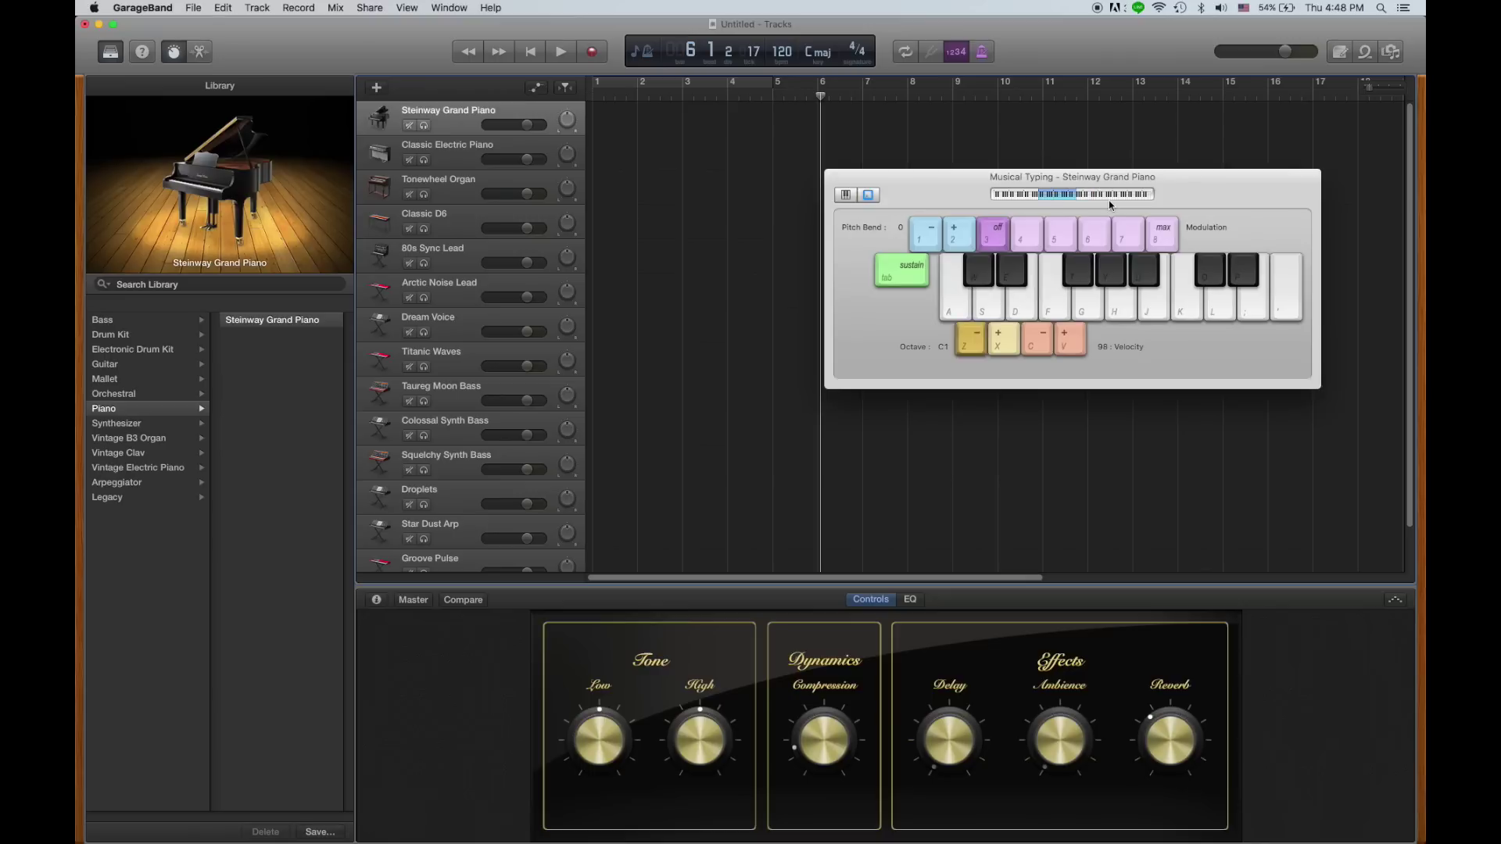
pyautogui.press('a')
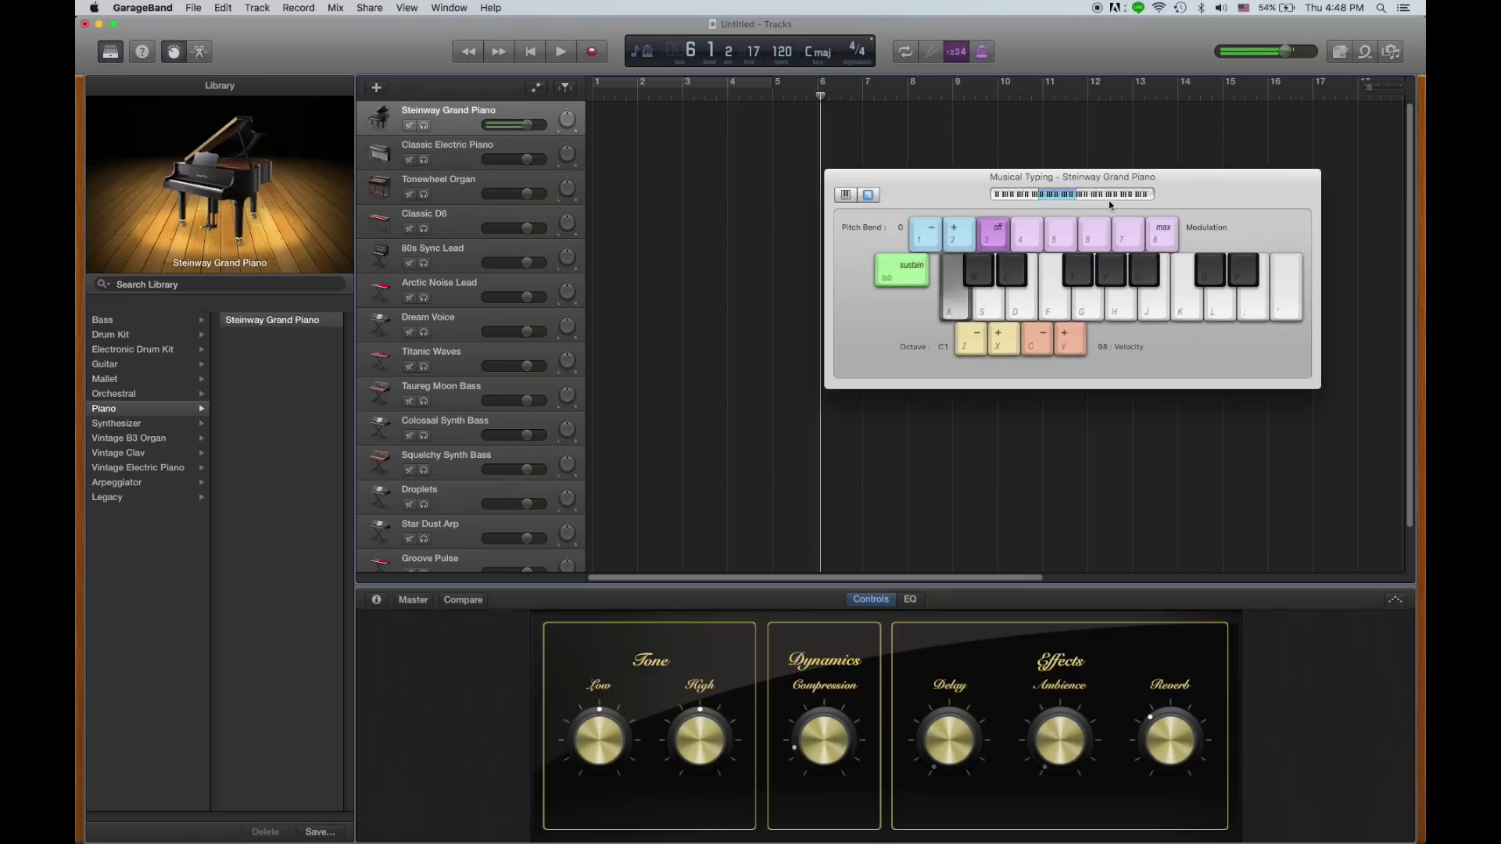
# - Raise the Musical Typing octave to C4 and play a C note in that range
pyautogui.press('x')
pyautogui.press('x')
pyautogui.press('x')
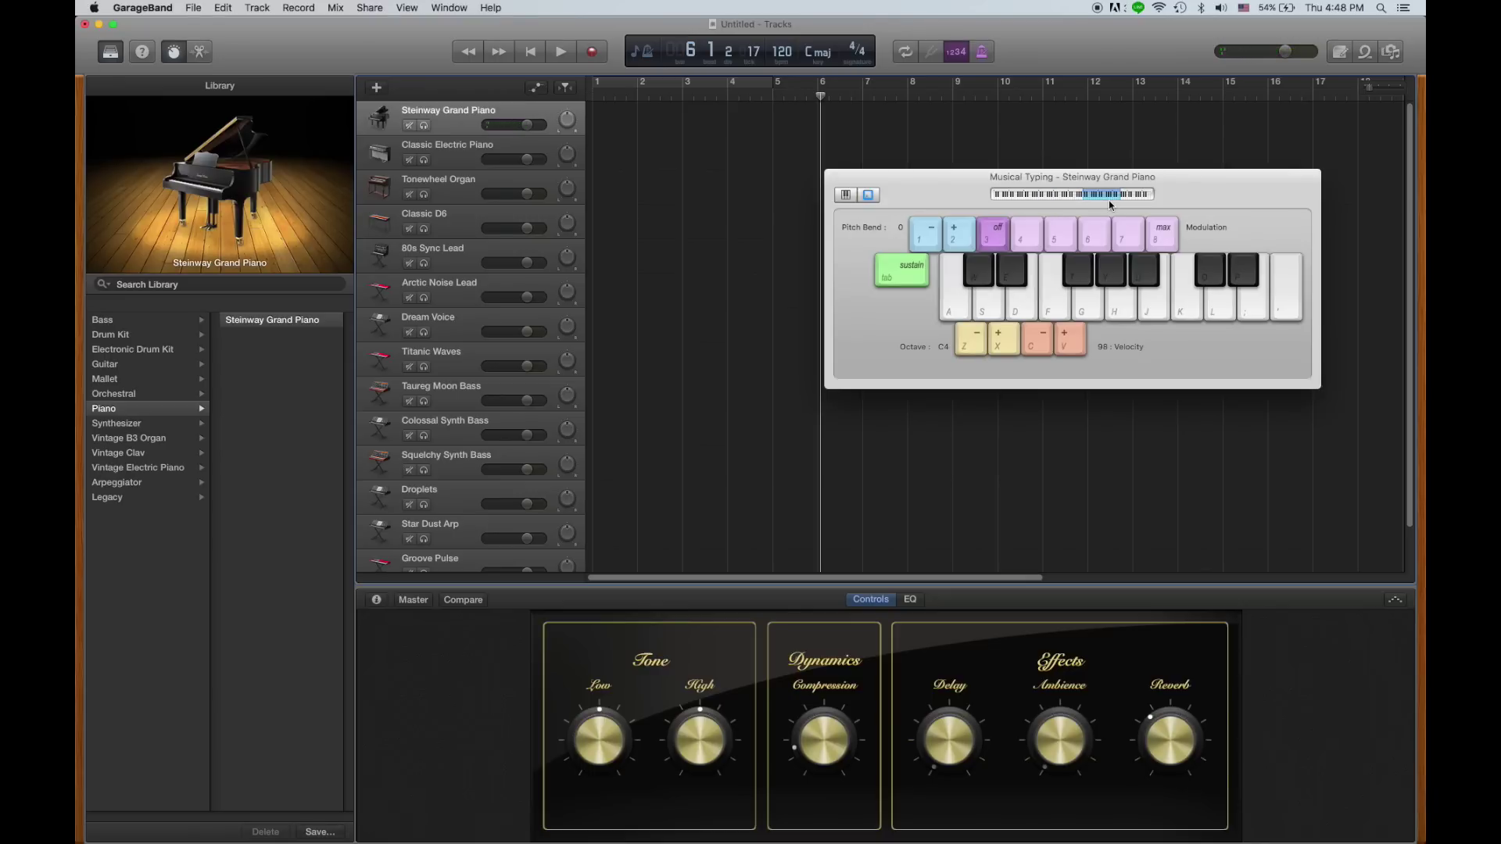
pyautogui.press('a')
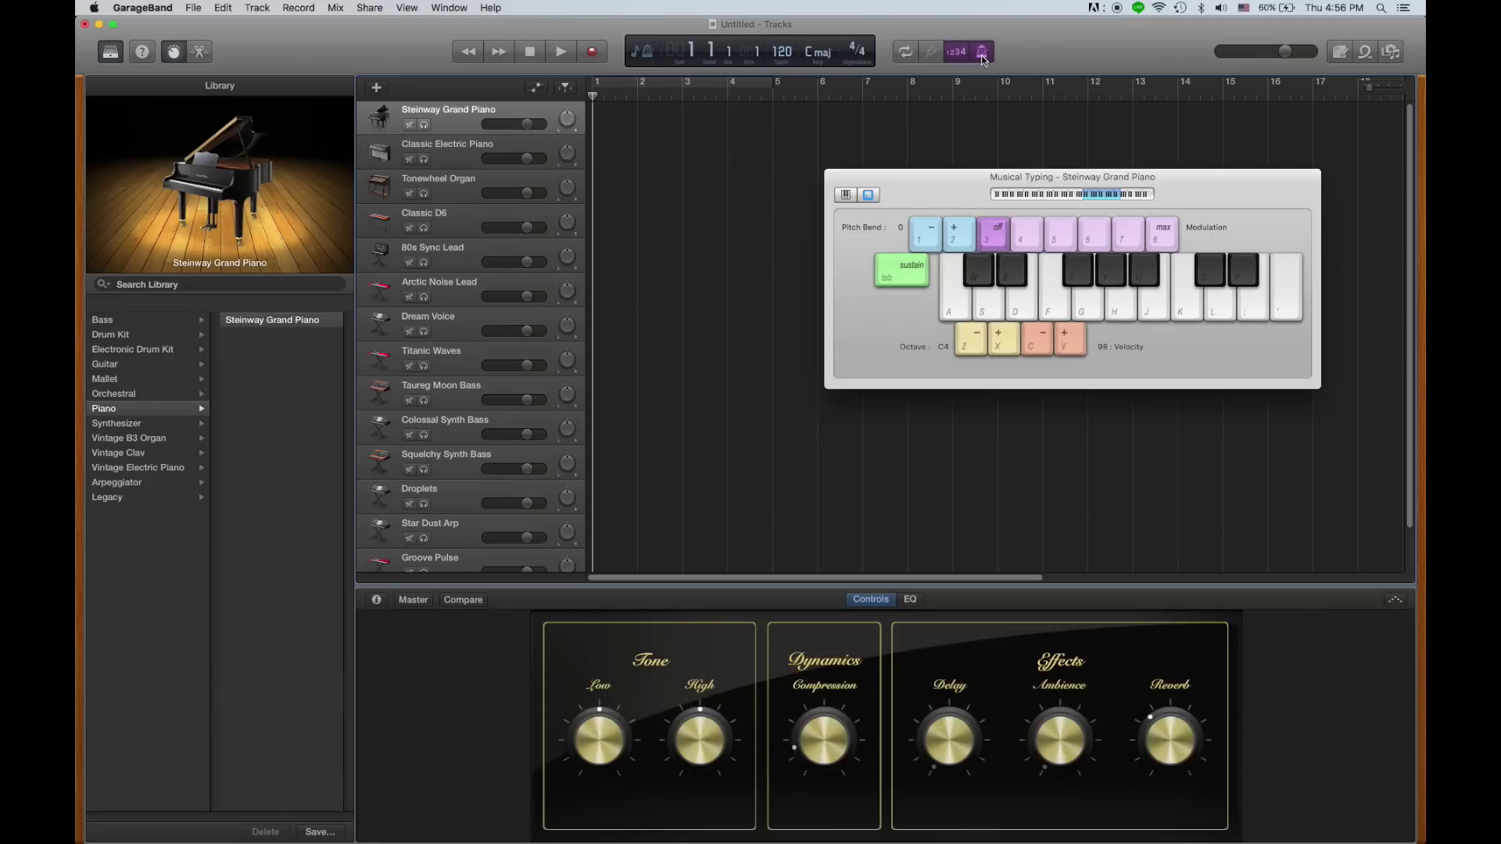
# - Set the project tempo to 70 bpm
pyautogui.click(983, 60)
pyautogui.moveTo(782, 51); pyautogui.dragTo(781, 54)
pyautogui.scroll(-10, 782, 51)
pyautogui.scroll(-2, 782, 51)
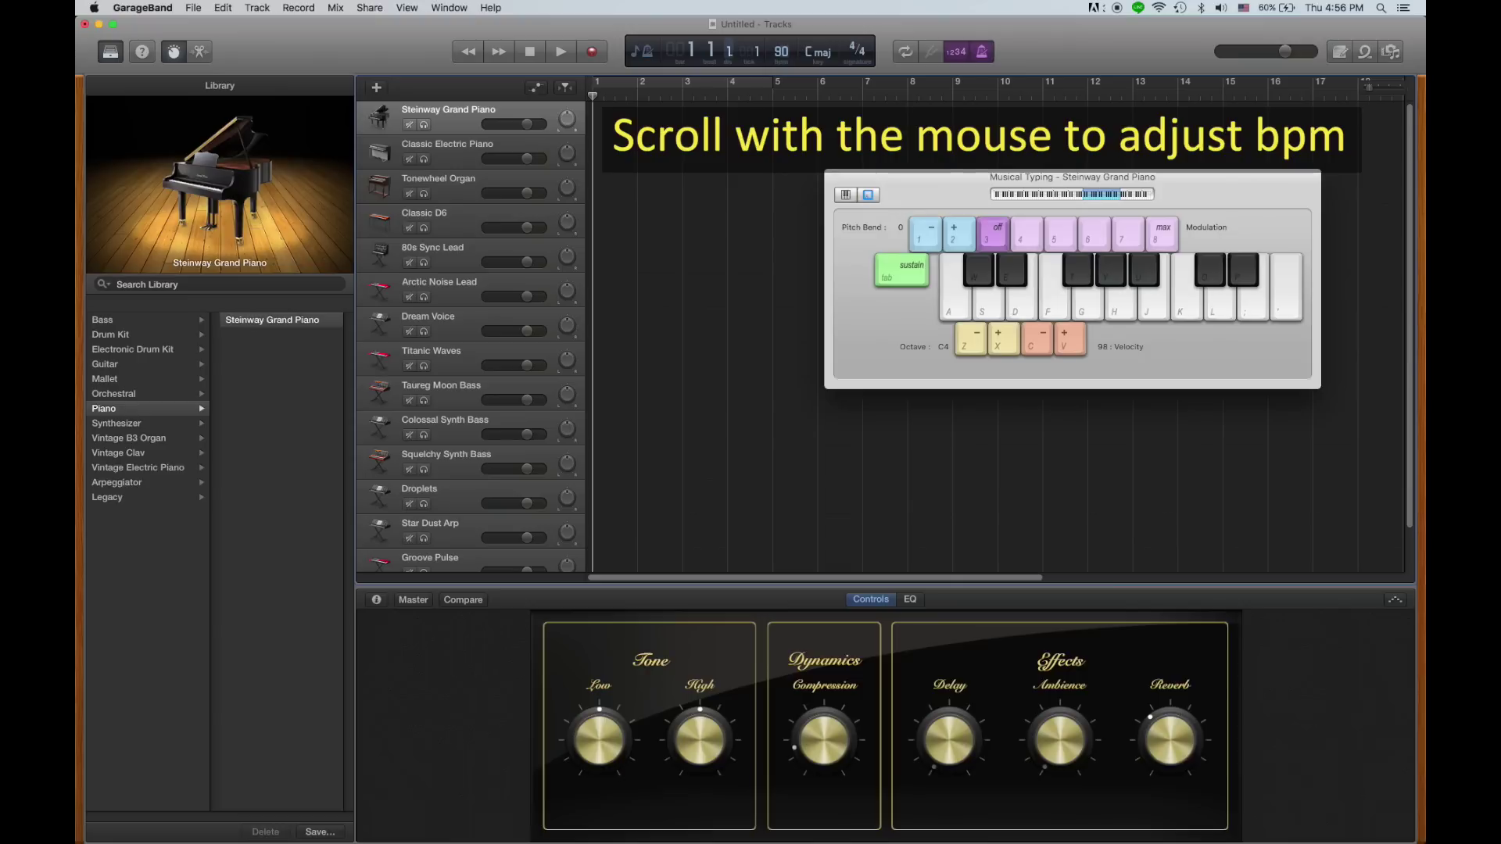
pyautogui.scroll(-5, 782, 51)
pyautogui.scroll(-2, 782, 51)
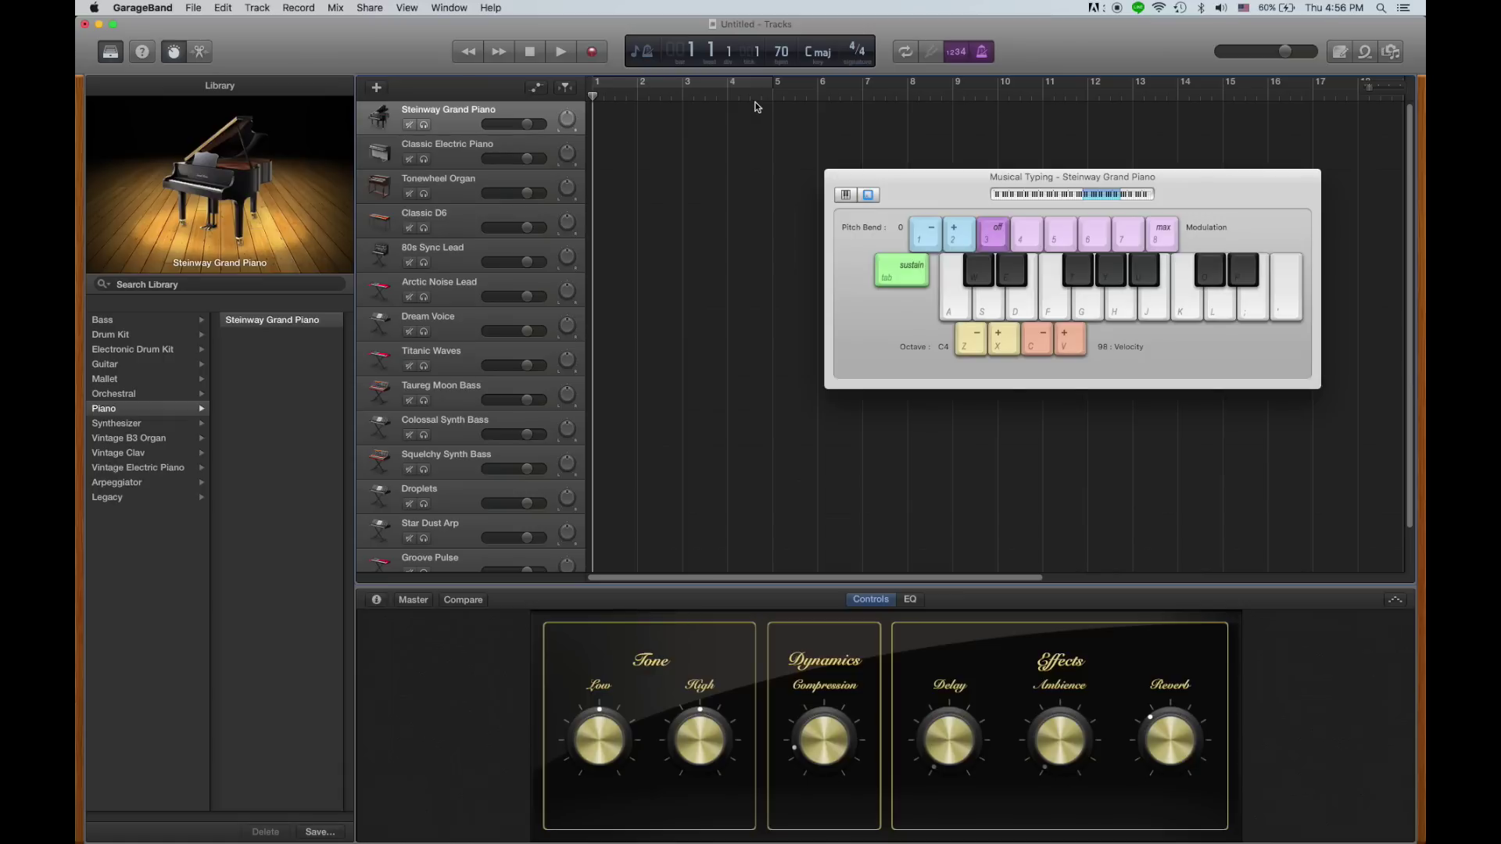
# - Record a piano part on the Steinway Grand Piano track with Musical Typing, playing repeated B notes from bar 3 onward
pyautogui.click(597, 55)
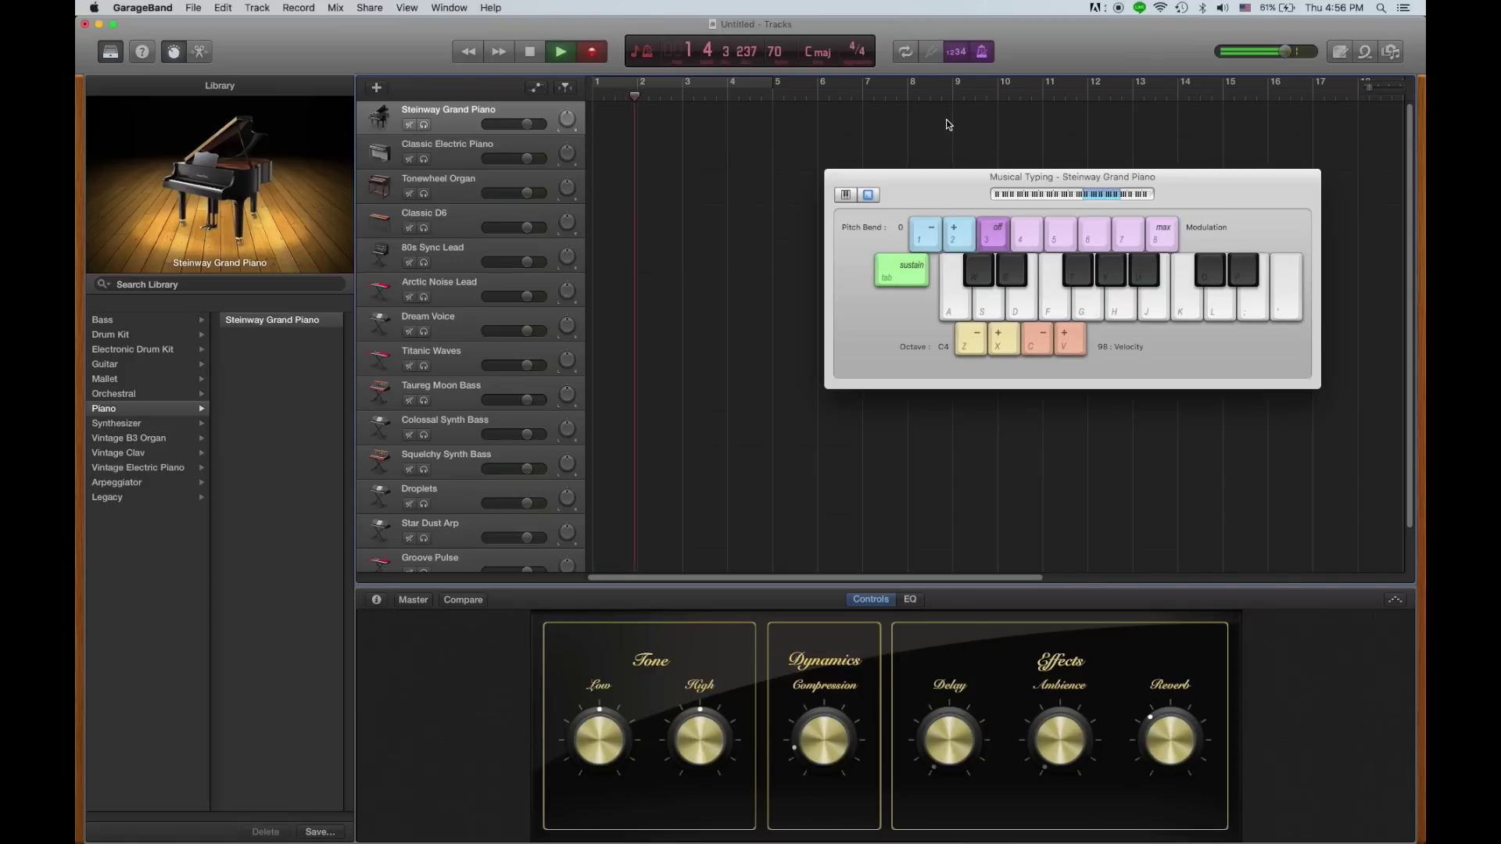
pyautogui.press('j')
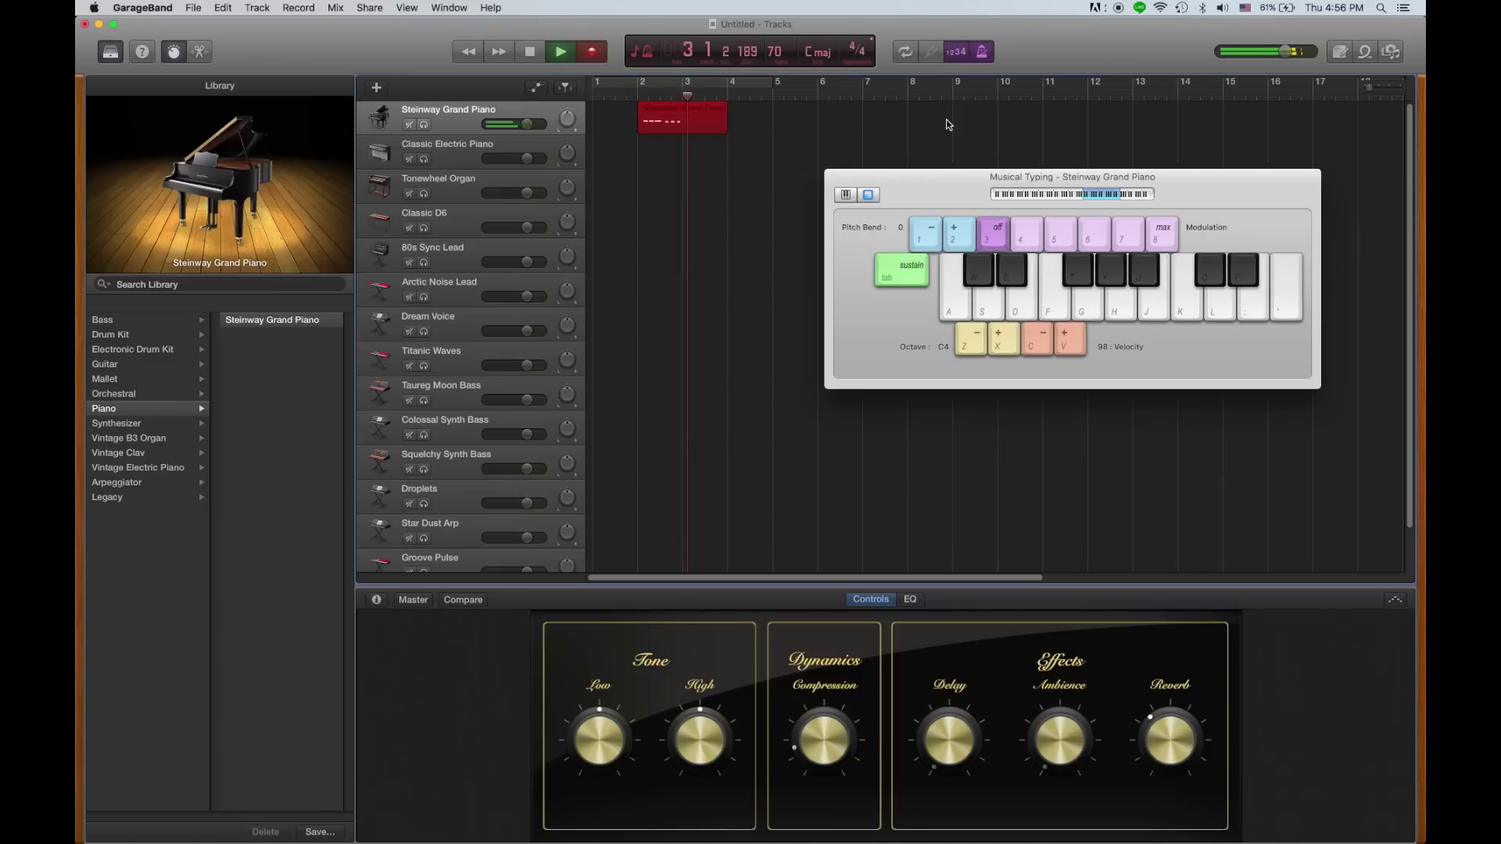
pyautogui.press('j')
pyautogui.press('j')
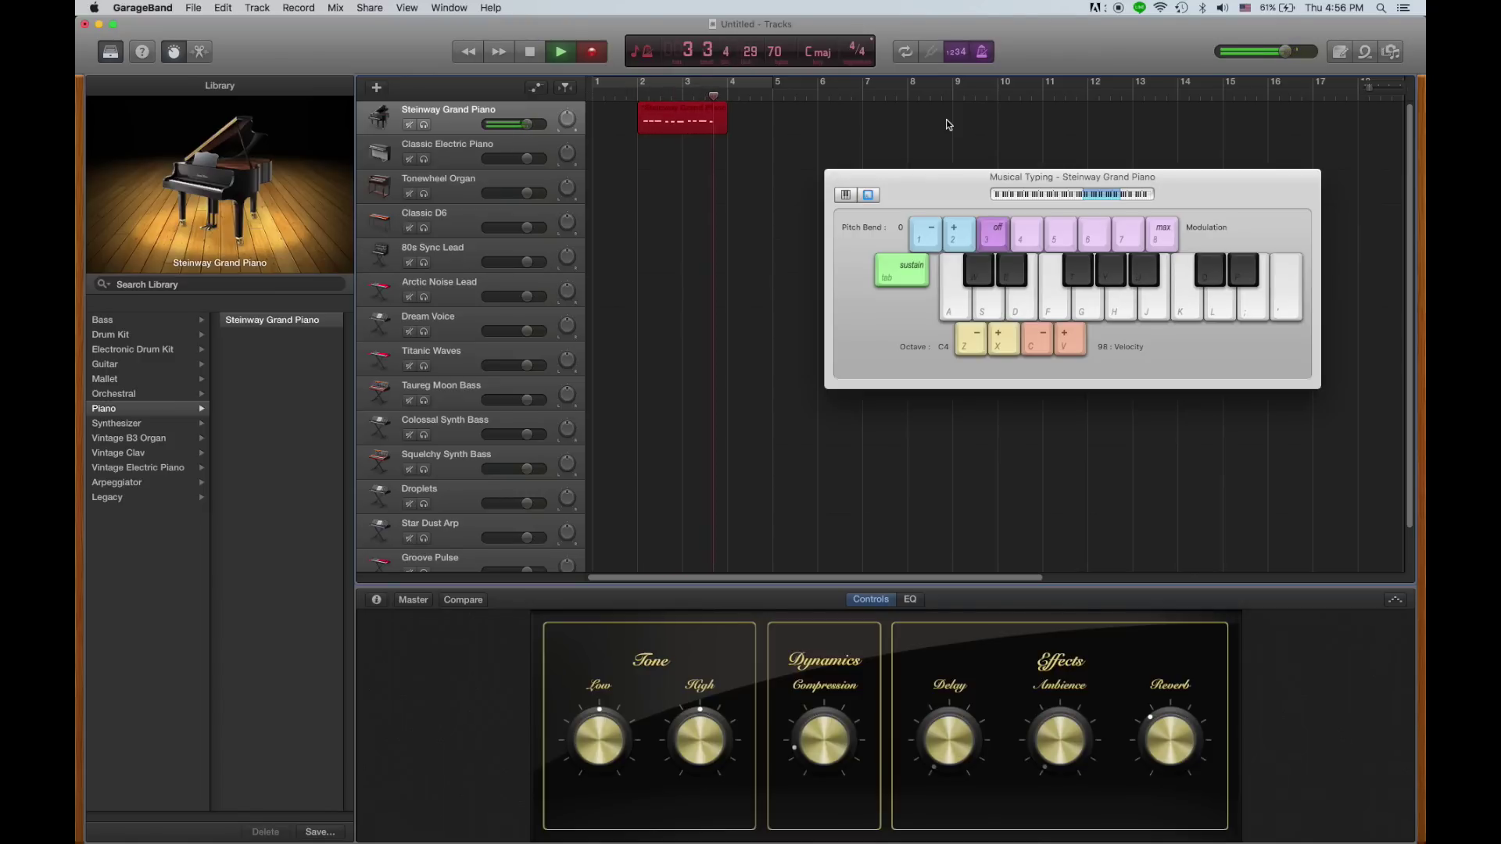
pyautogui.press('j')
pyautogui.press('j')
pyautogui.press('j')
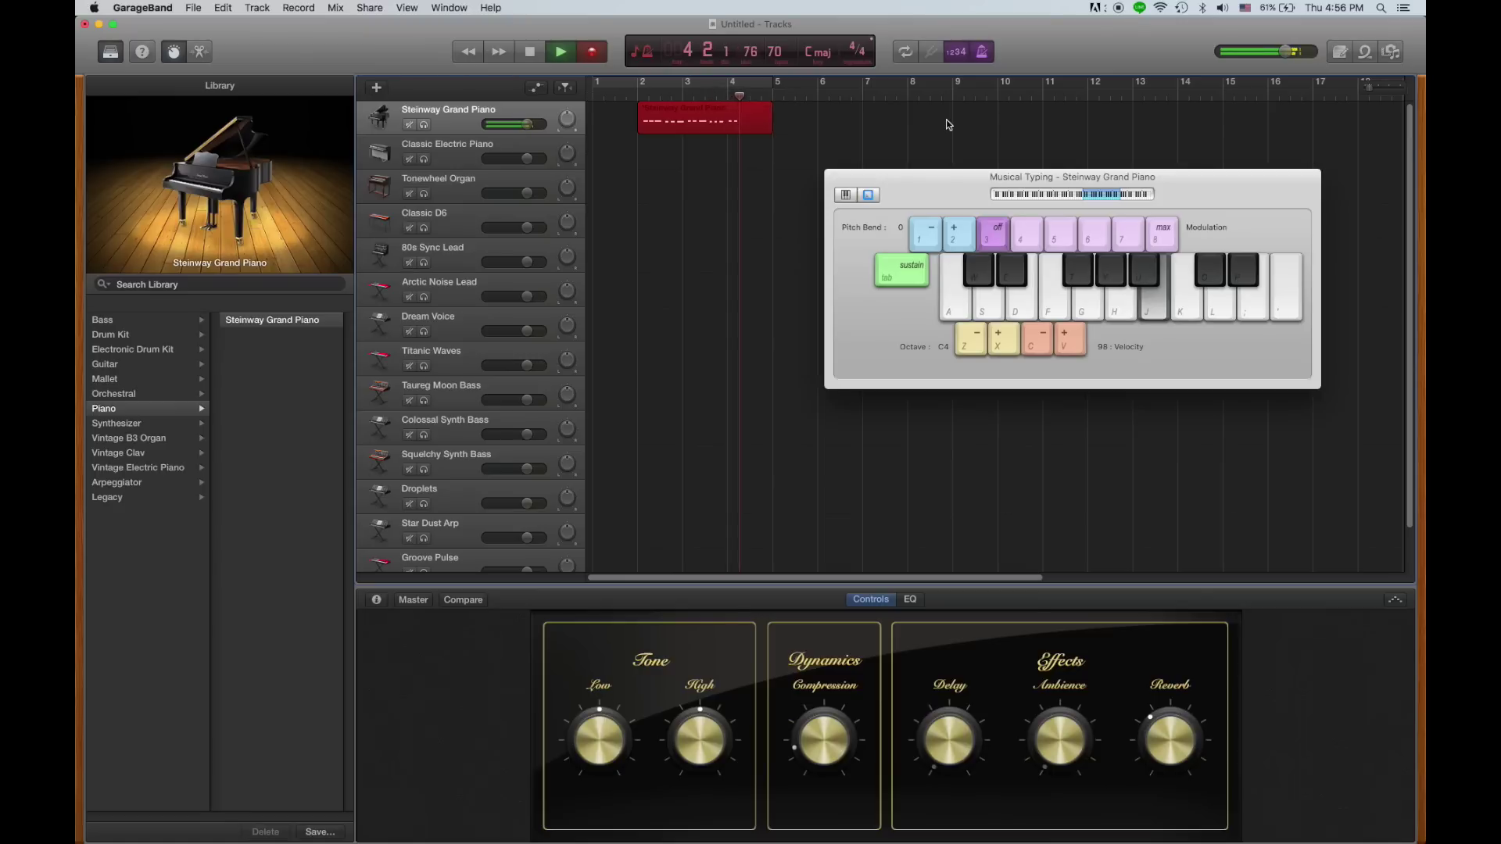